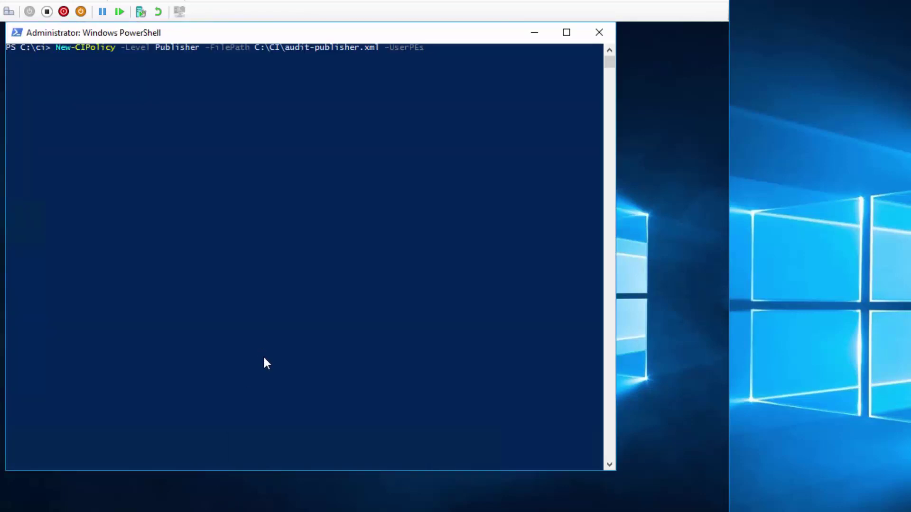
# - Run New-CIPolicy at Publisher level with -UserPEs to create C:\CI\audit-publisher.xml
pyautogui.press('Return')
# - List C:\ci and convert auditpublisher.xml to auditpublisher.bin with ConvertFrom-CIPolicy
pyautogui.write('dir')
pyautogui.press('Return')
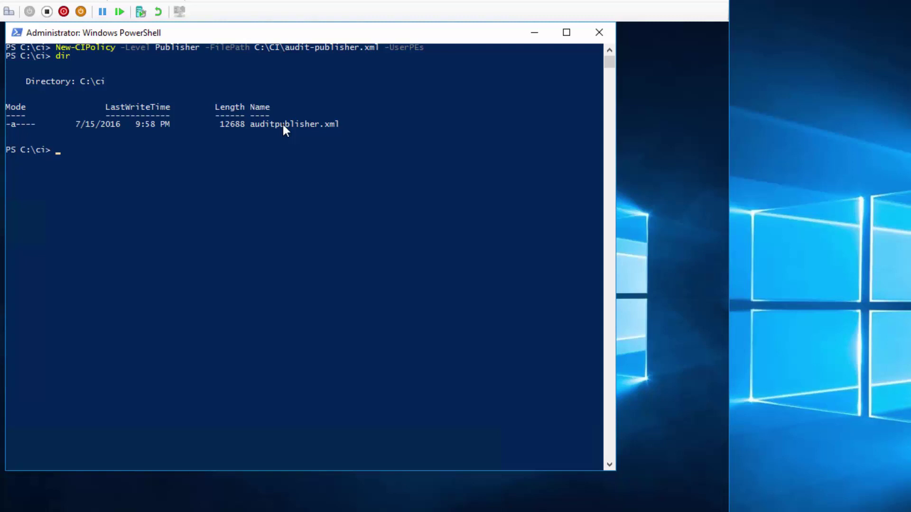
pyautogui.write('conve')
pyautogui.write('rtFr')
pyautogui.press('Tab')
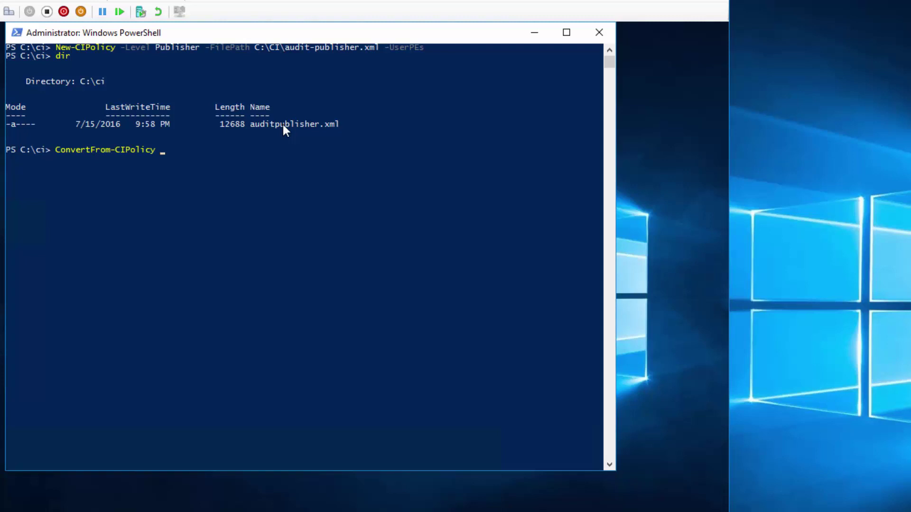
pyautogui.write('.\\')
pyautogui.press('Tab')
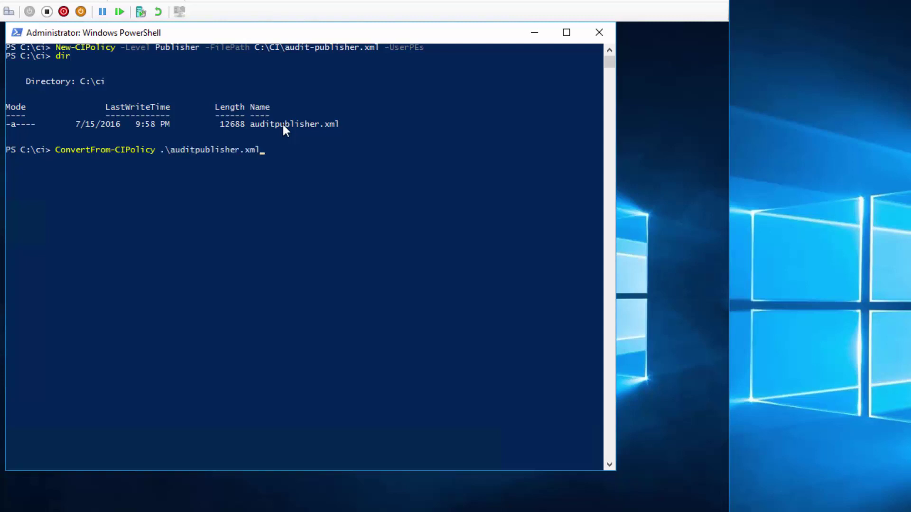
pyautogui.write('.\\a')
pyautogui.press('Tab')
pyautogui.press('BackSpace')
pyautogui.press('BackSpace')
pyautogui.press('BackSpace')
pyautogui.write('bin')
pyautogui.press('Return')
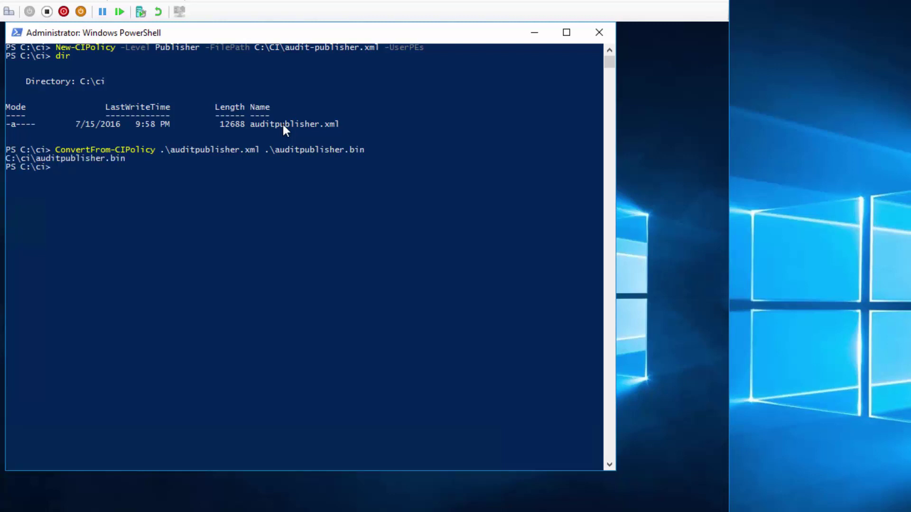
# - Copy auditpublisher.bin to C:\Windows\System32\CodeIntegrity\sipolicy.p7b
pyautogui.write('copy-itm')
pyautogui.press('BackSpace')
pyautogui.write('e')
pyautogui.press('Tab')
pyautogui.write('a')
pyautogui.press('Tab')
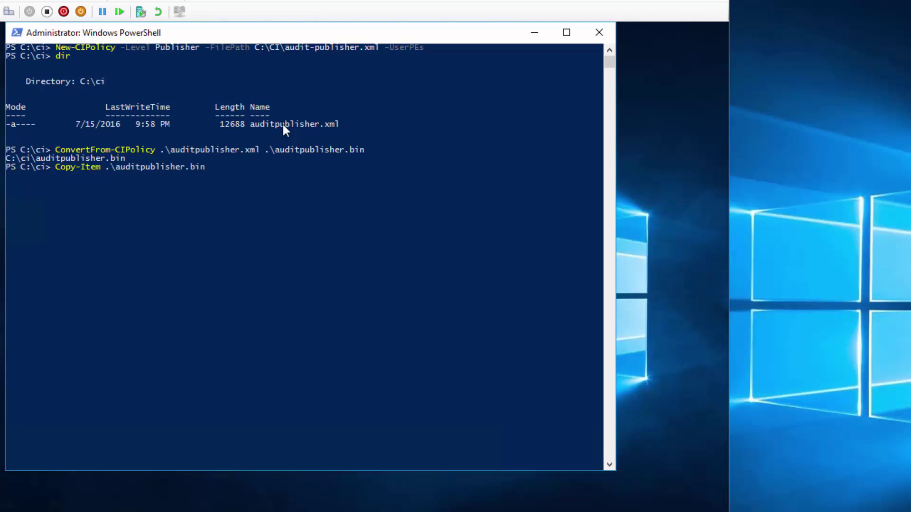
pyautogui.write('c:\\wi')
pyautogui.press('Tab')
pyautogui.write('s\\System')
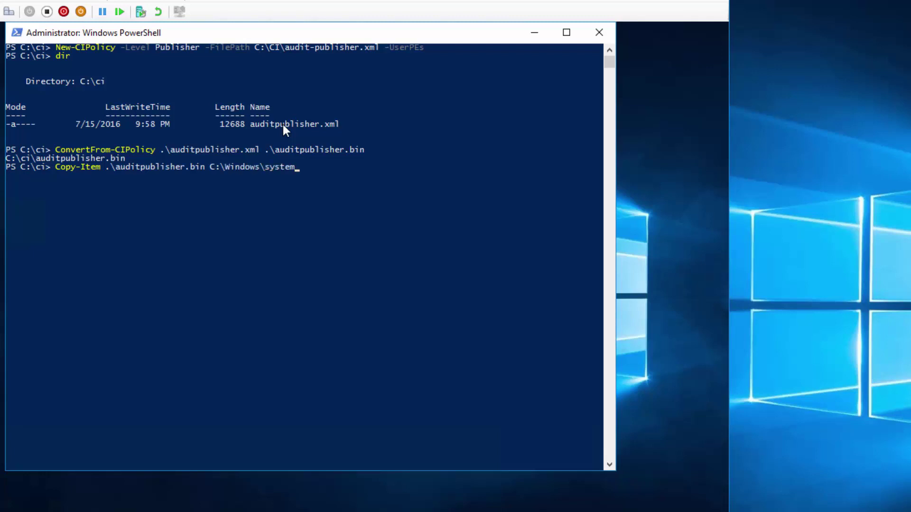
pyautogui.press('Tab')
pyautogui.write('co')
pyautogui.press('Tab')
pyautogui.write('si')
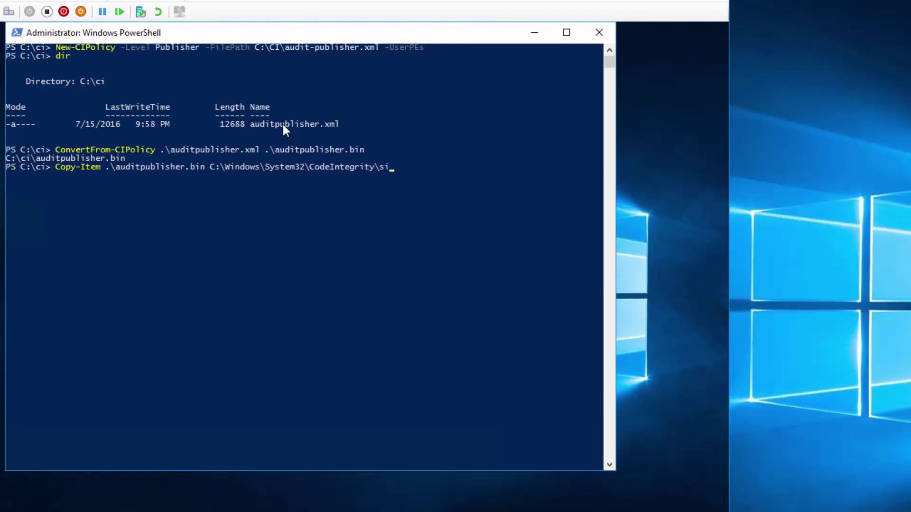
pyautogui.write('policy.p7b')
pyautogui.press('Return')
pyautogui.press('Return')
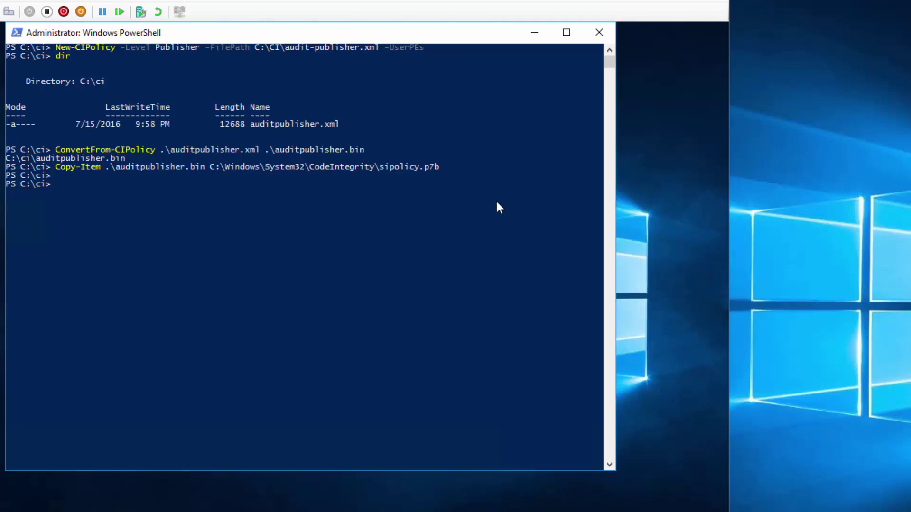
# - Restart the server with Restart-Computer to apply the policy
pyautogui.write('restart-')
pyautogui.press('Tab')
pyautogui.press('Return')
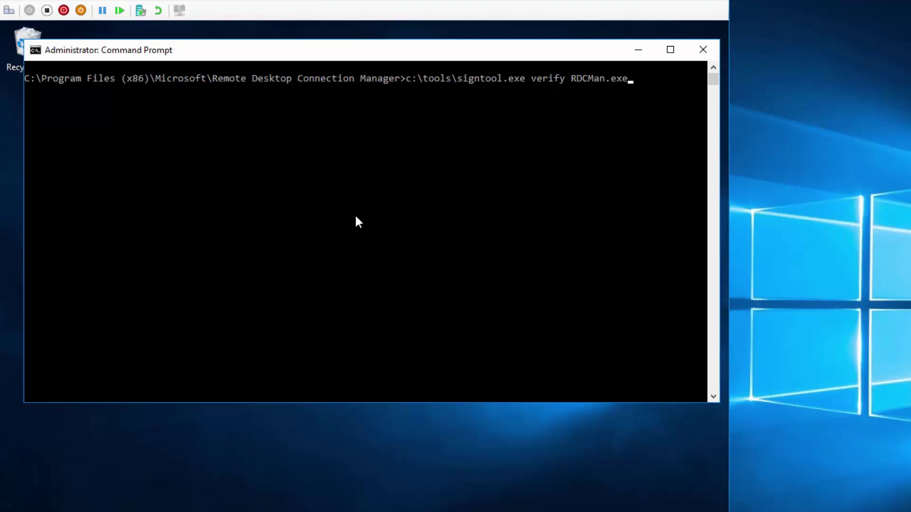
# - Run signtool verify on RDCMan.exe and highlight the 'No signature found' error
pyautogui.press('Return')
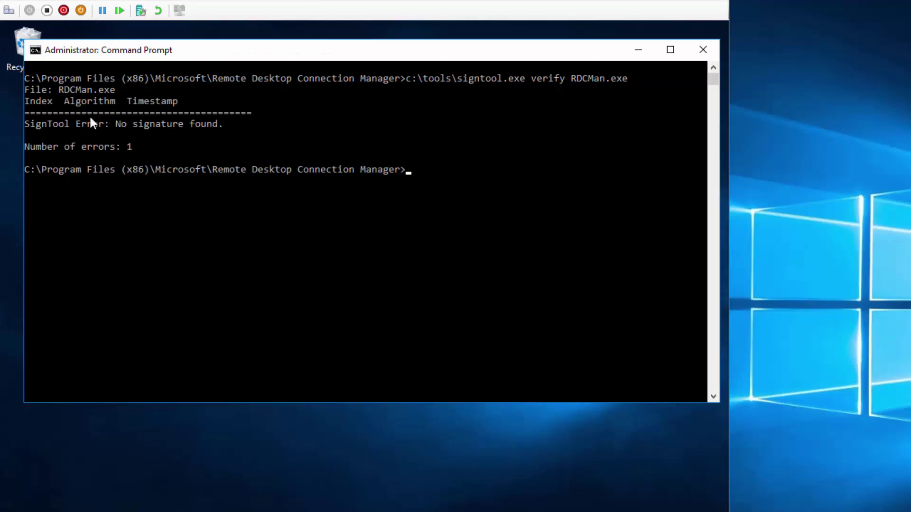
pyautogui.doubleClick(142, 124)
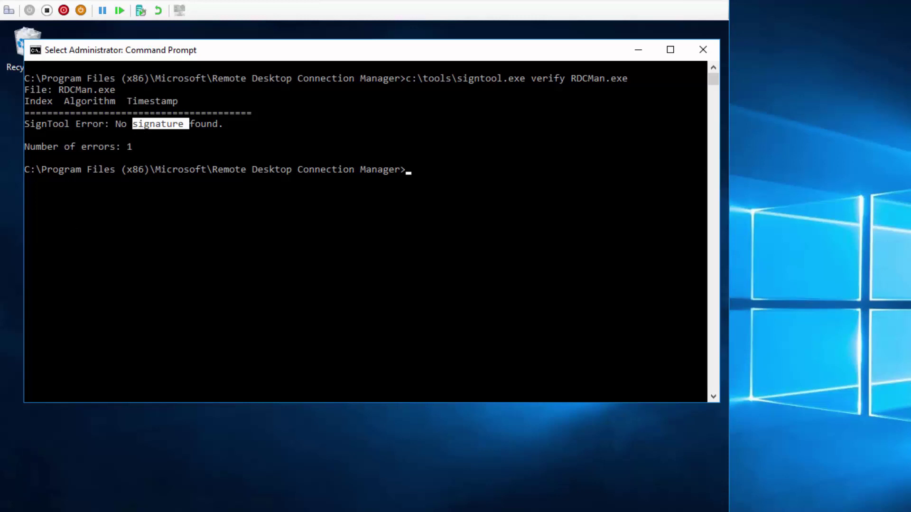
pyautogui.click(54, 420)
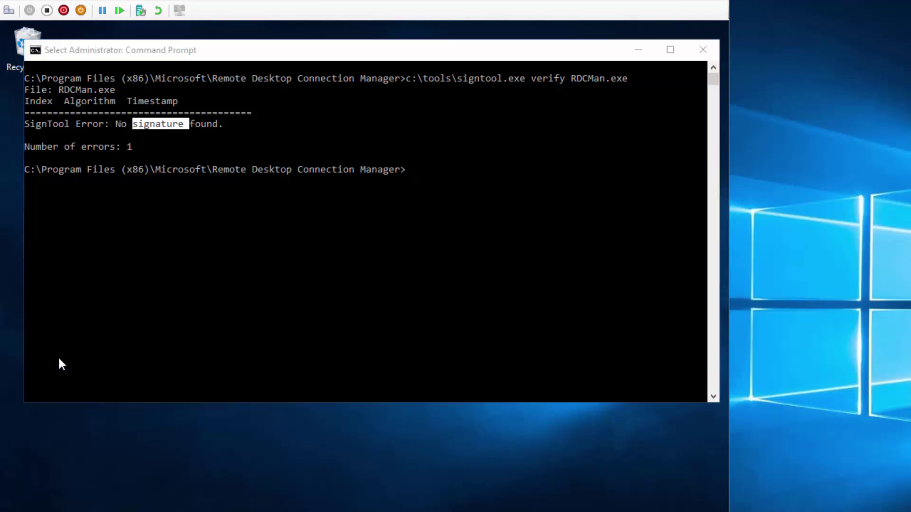
pyautogui.press('super')
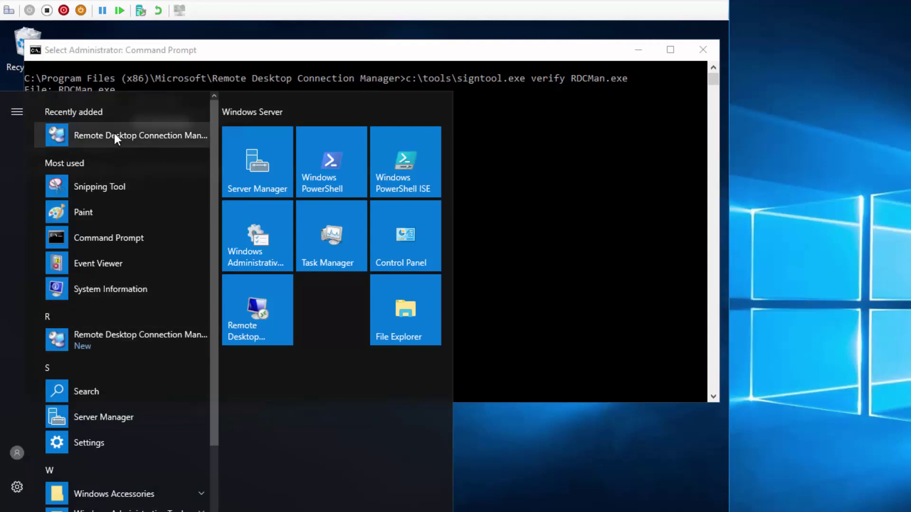
# - Launch Remote Desktop Connection Manager from Recently added, then minimize its window
pyautogui.click(115, 135)
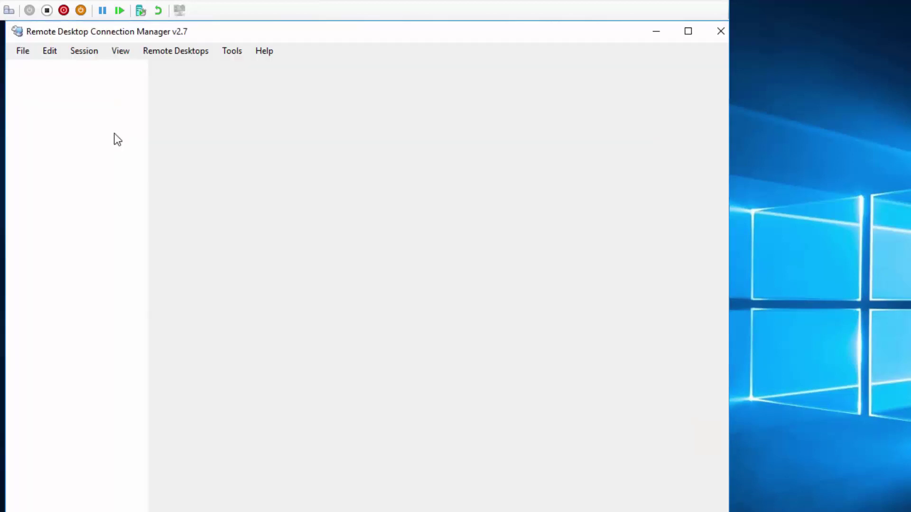
pyautogui.click(657, 32)
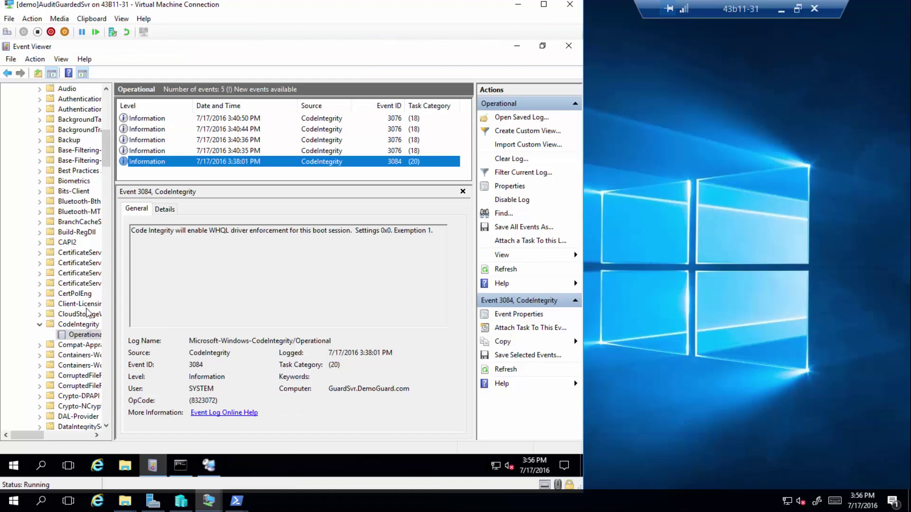
# - Refresh the CodeIntegrity Operational log and inspect the 3076 events about MSTSCLib.dll being allowed
pyautogui.click(92, 336)
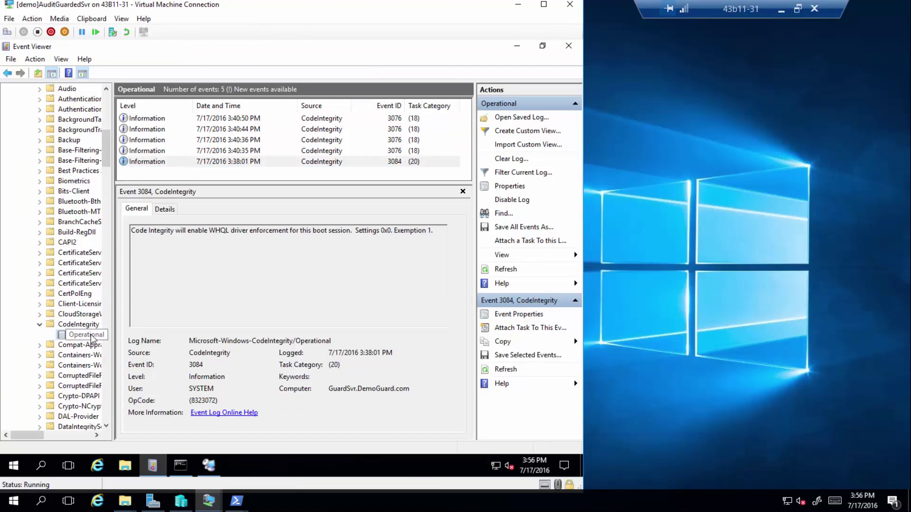
pyautogui.press('F5')
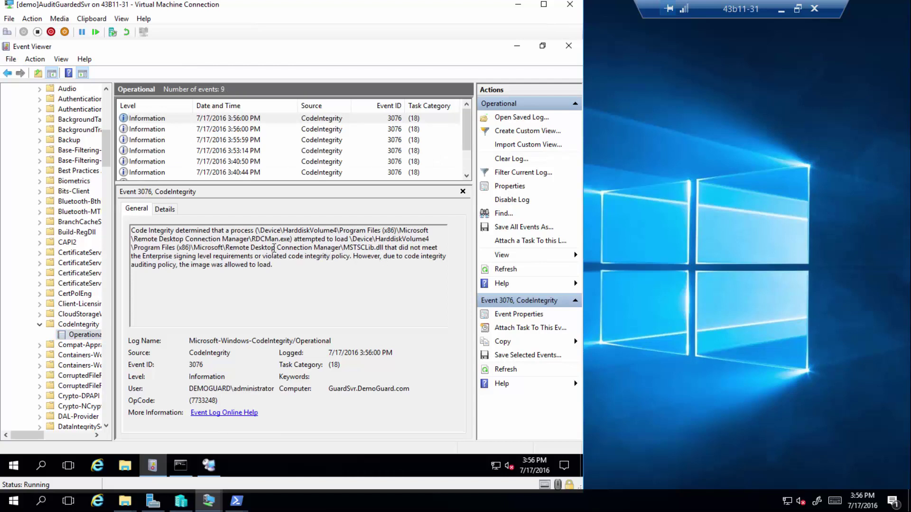
pyautogui.moveTo(274, 247); pyautogui.dragTo(279, 268)
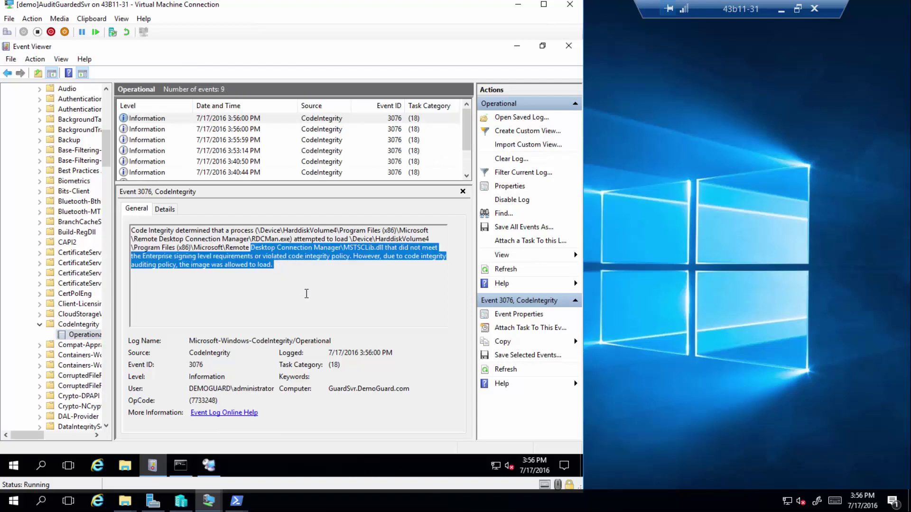
pyautogui.click(250, 130)
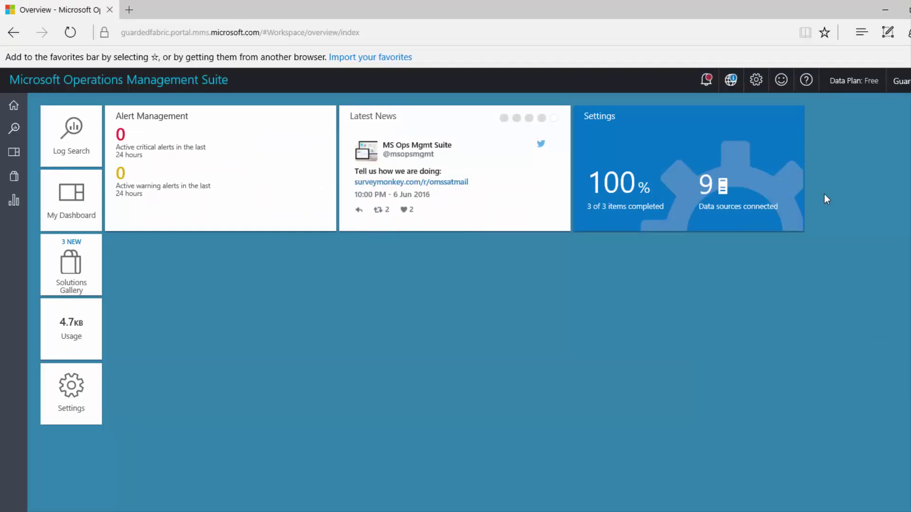
# - View the Windows Event logs list under Settings Dashboard's DATA section
pyautogui.click(757, 79)
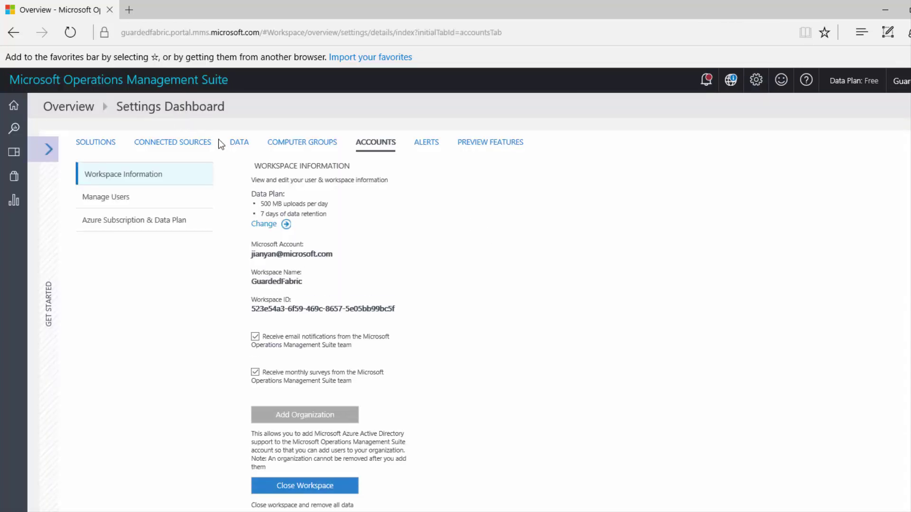
pyautogui.click(240, 144)
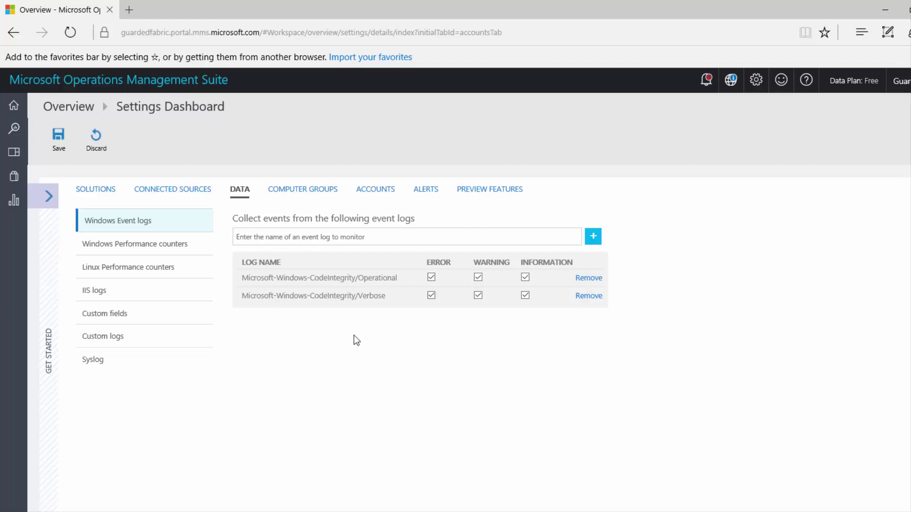
# - Open the Device Guard Audit EventID=3076 search as a table, widening FILENAME_CF for full paths
pyautogui.click(12, 156)
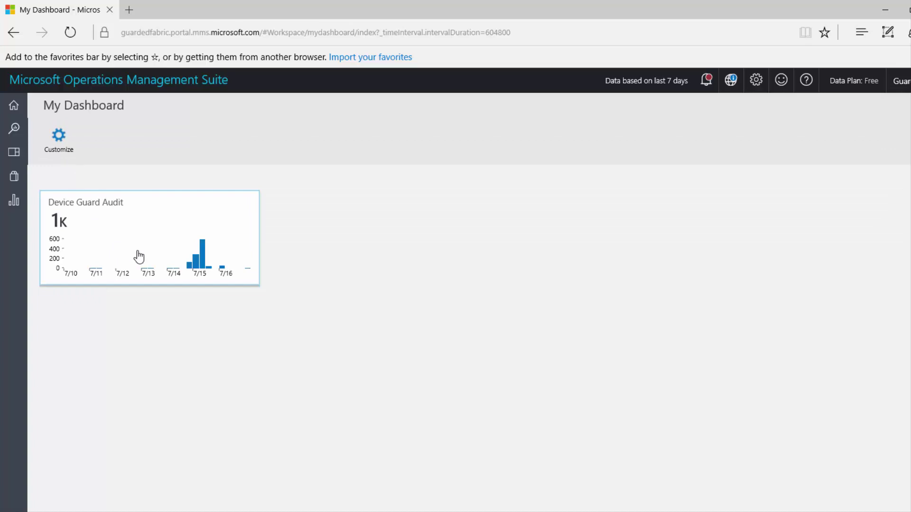
pyautogui.click(138, 253)
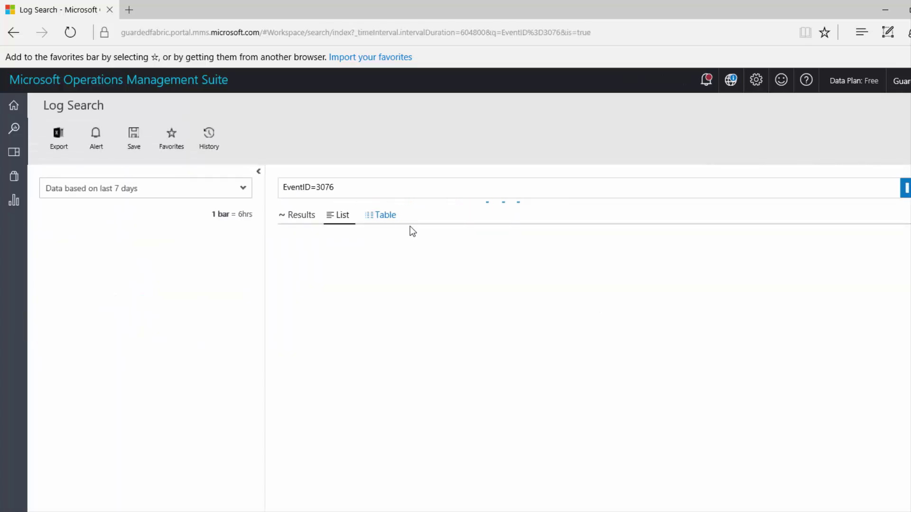
pyautogui.click(387, 220)
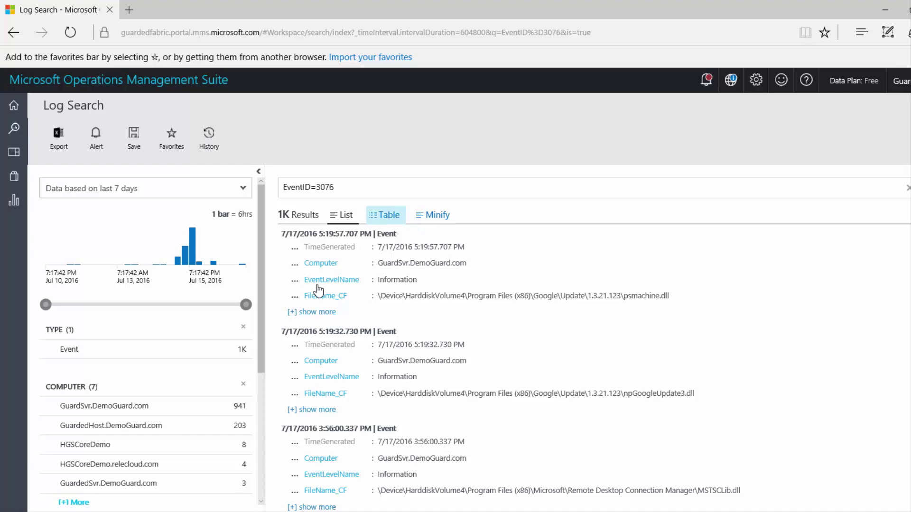
pyautogui.click(384, 215)
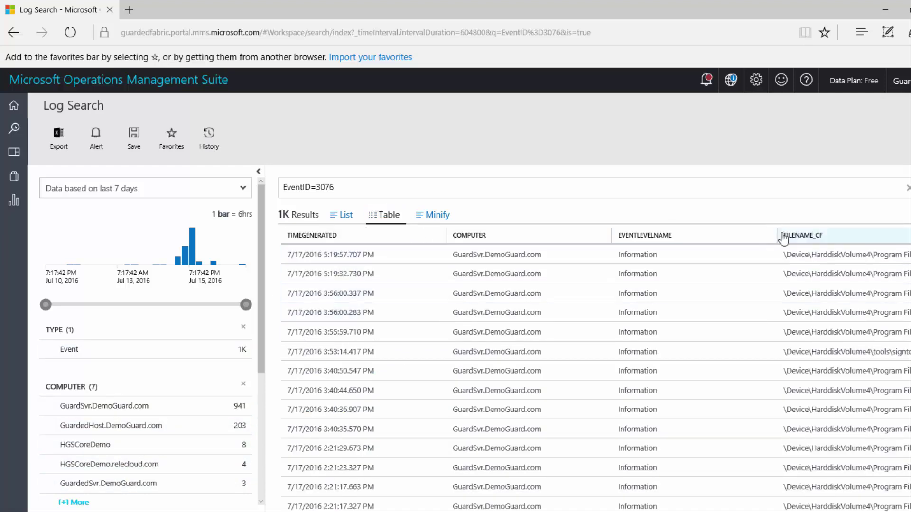
pyautogui.moveTo(777, 236); pyautogui.dragTo(696, 242)
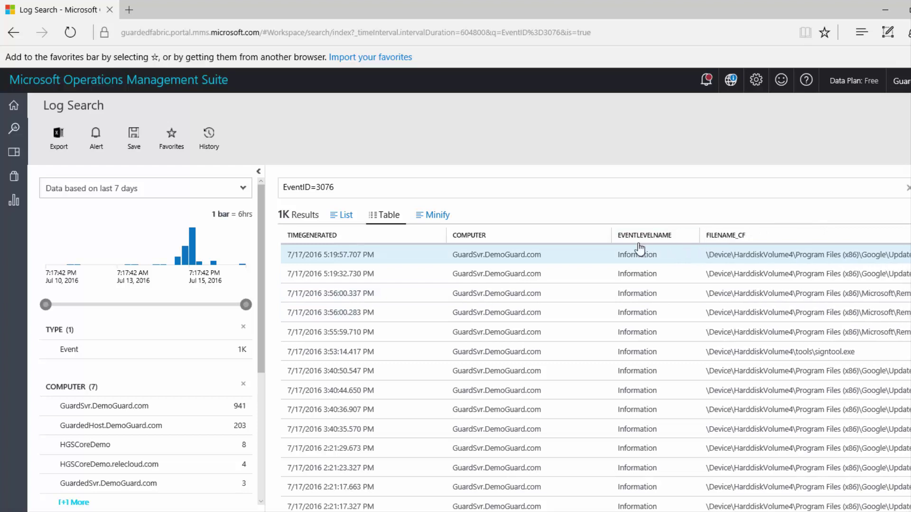
pyautogui.moveTo(589, 239); pyautogui.dragTo(559, 240)
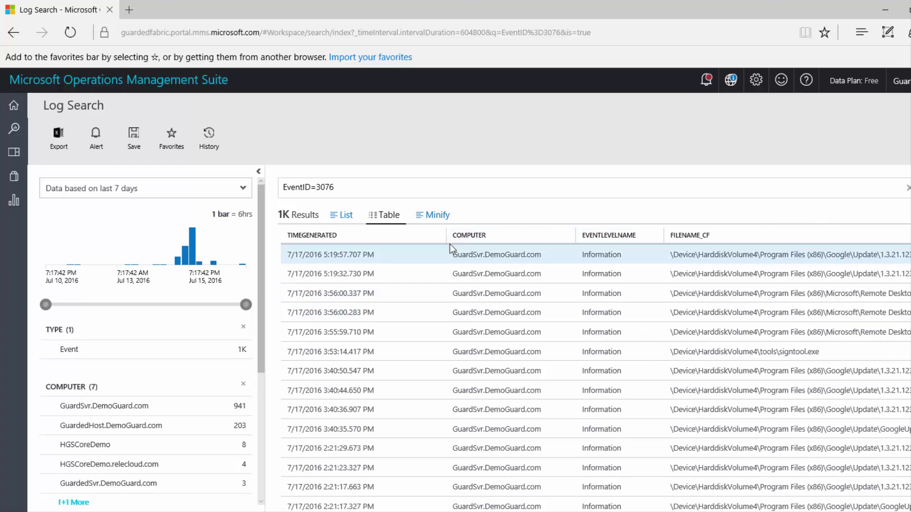
pyautogui.moveTo(447, 240); pyautogui.dragTo(394, 241)
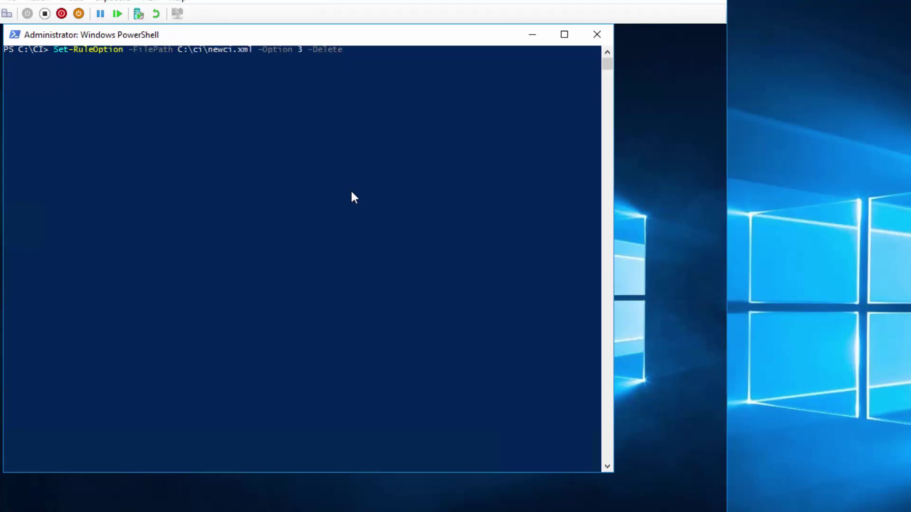
# - Delete rule option 3 from newci.xml and convert it to newci.bin
pyautogui.press('Return')
pyautogui.write('conver')
pyautogui.press('F8')
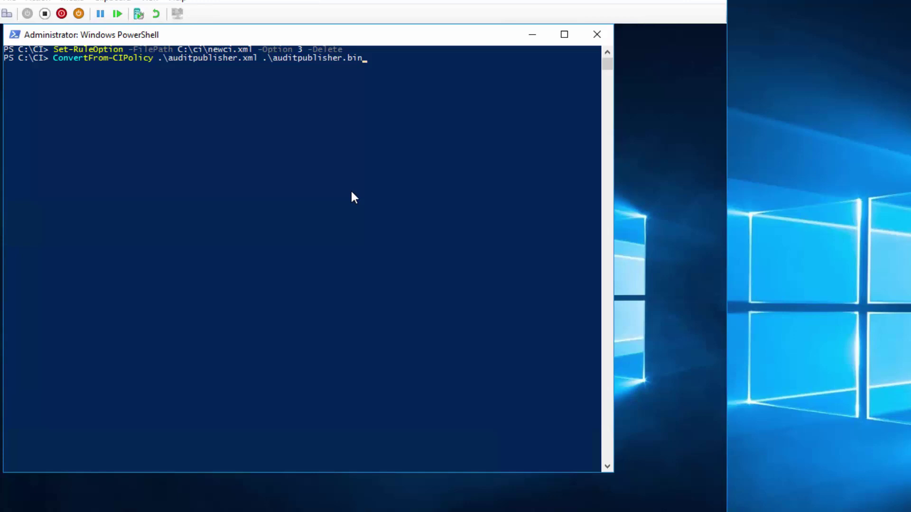
pyautogui.press('F8')
pyautogui.press('BackSpace')
pyautogui.press('BackSpace')
pyautogui.press('BackSpace')
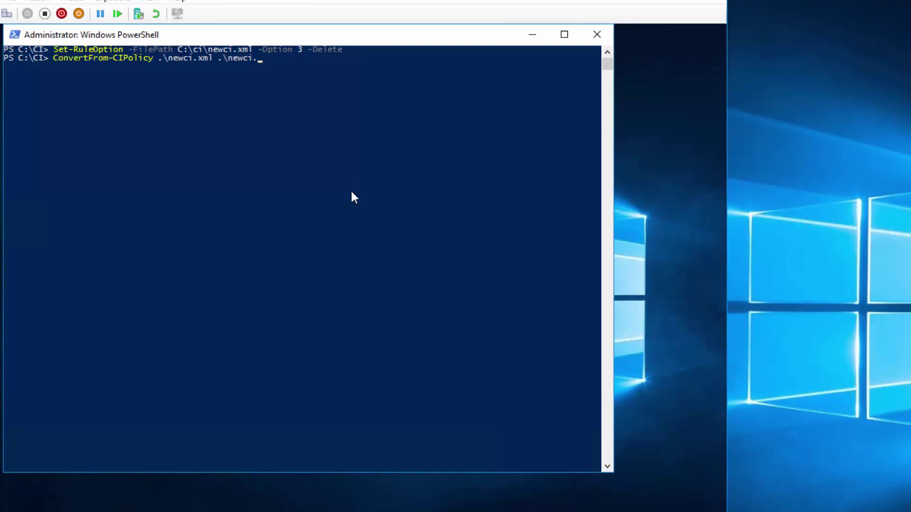
pyautogui.write('bin')
pyautogui.press('Return')
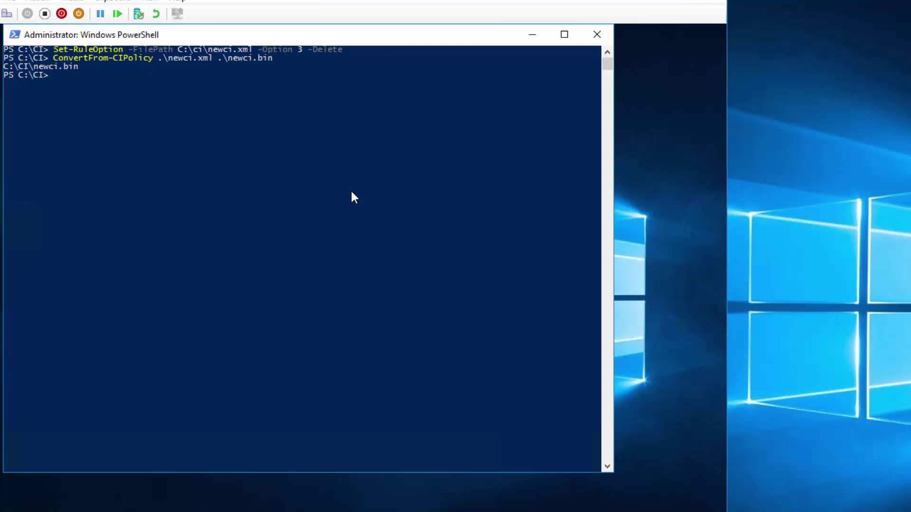
# - Copy newci.bin to C:\Windows\system32\CodeIntegrity\sipolicy.p7b
pyautogui.write('coy')
pyautogui.press('BackSpace')
pyautogui.write('py-Item .\\newci.bin C:\\Windows\\system32\\CodeIntegrity\\sipolicy.p7b')
pyautogui.press('Return')
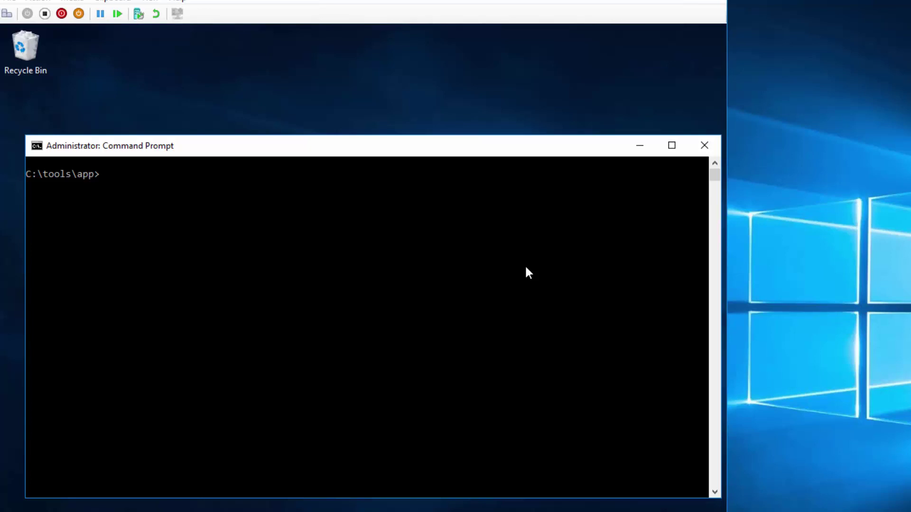
# - Attempt to run PhotoScapeSetup_V3.7.exe from C:\tools\app and observe it is blocked
pyautogui.write('PhotoScapeSetup_V3.7.exe')
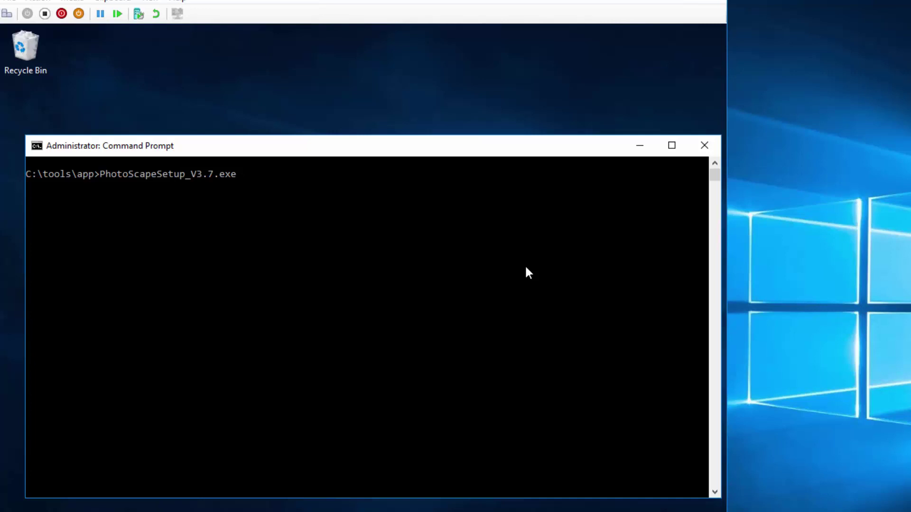
pyautogui.press('Return')
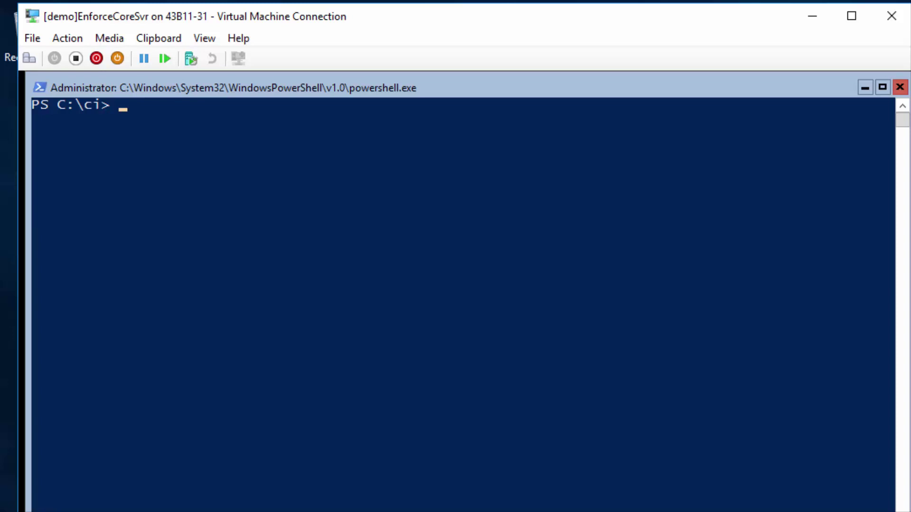
# - Paste and run New-CIPolicy -Level FilePublisher -Fallback hash, saving c:\ci\filepublisher.xml
pyautogui.click(684, 335)
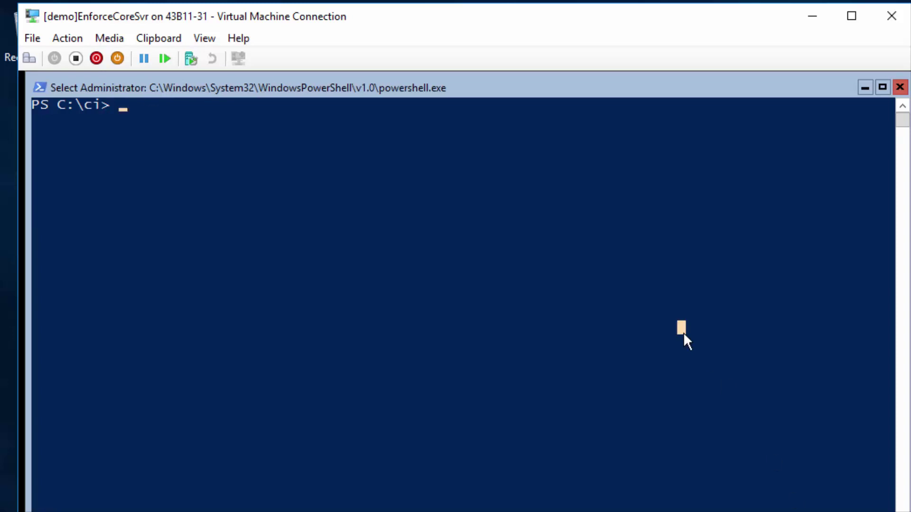
pyautogui.rightClick(684, 335)
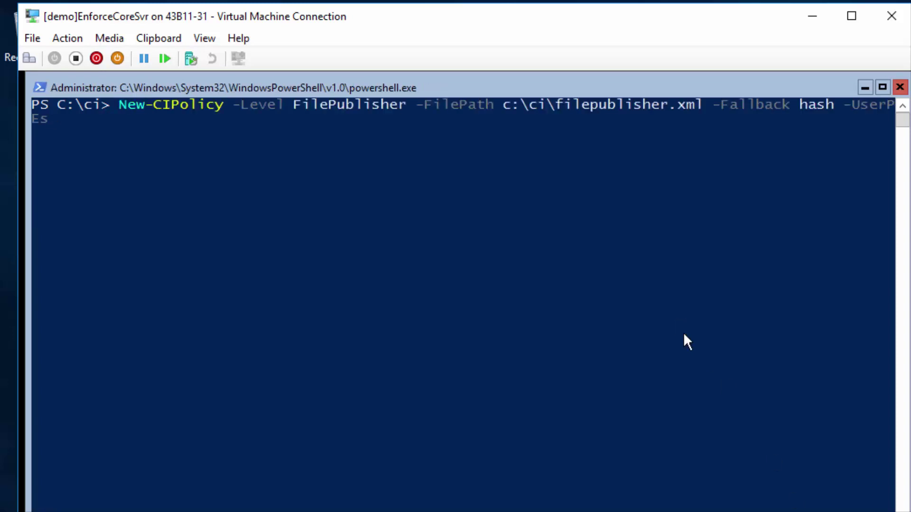
pyautogui.press('Return')
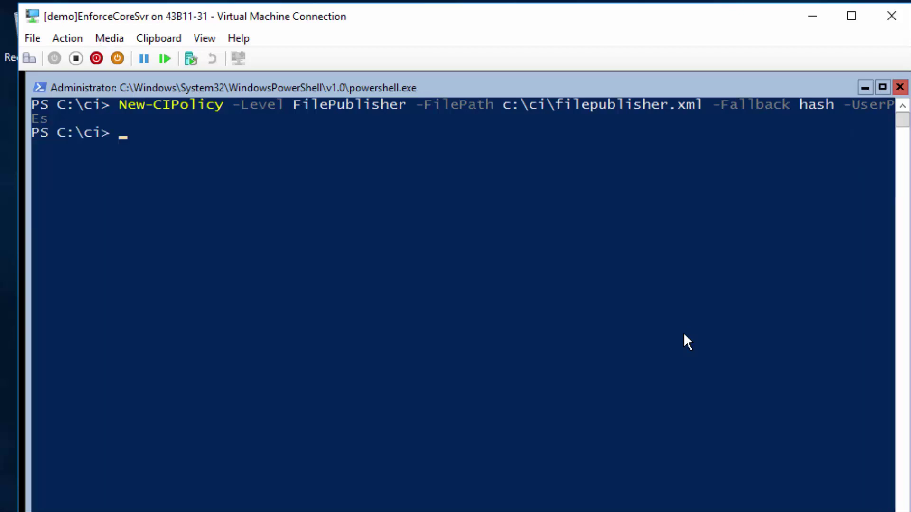
# - List the ci folder and convert filepublisher.xml into the binary filepublisher.bin
pyautogui.write('dir')
pyautogui.press('Return')
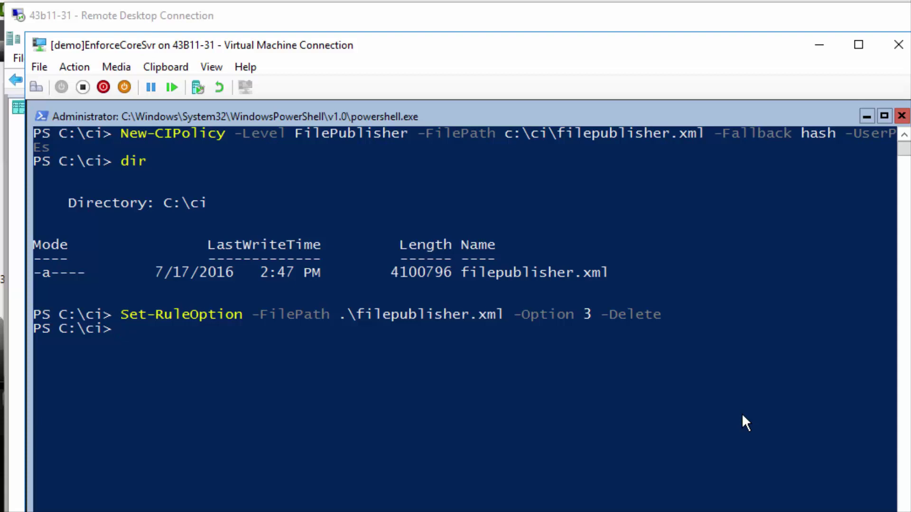
pyautogui.click(675, 399)
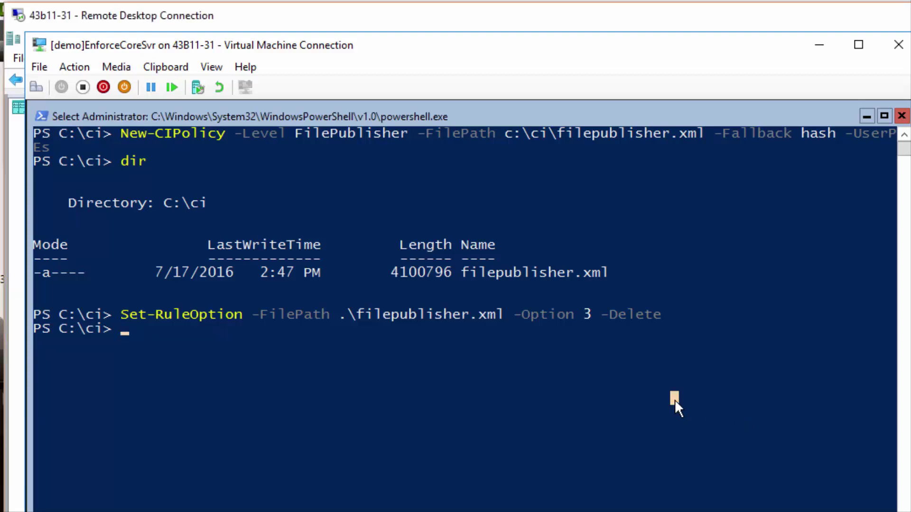
pyautogui.write('ci> Conver')
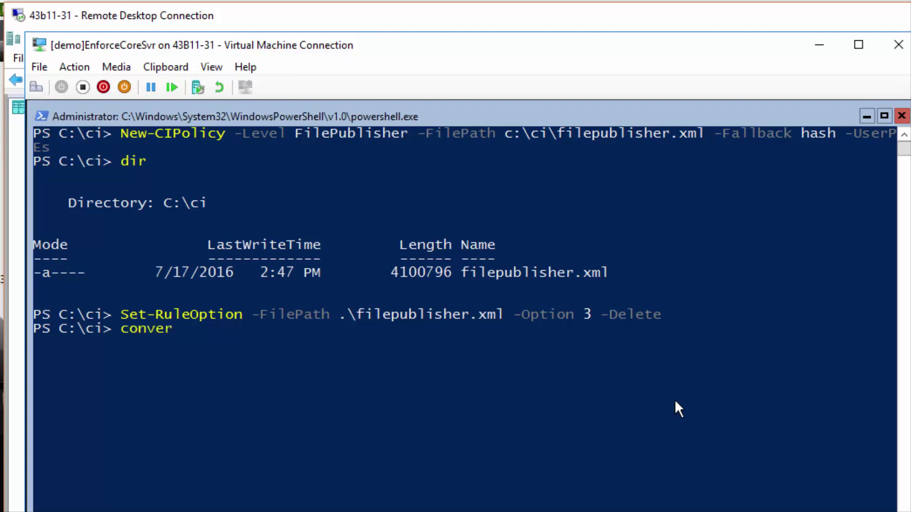
pyautogui.write('t')
pyautogui.press('F8')
pyautogui.press('Return')
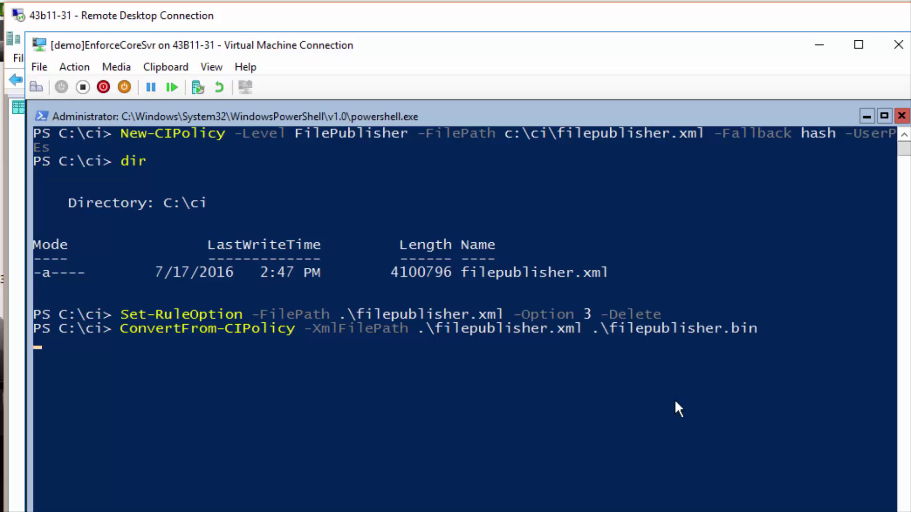
# - Copy filepublisher.bin to C:\Windows\system32\CodeIntegrity\sipolicy.p7b and restart the server
pyautogui.write('Copy-Item ')
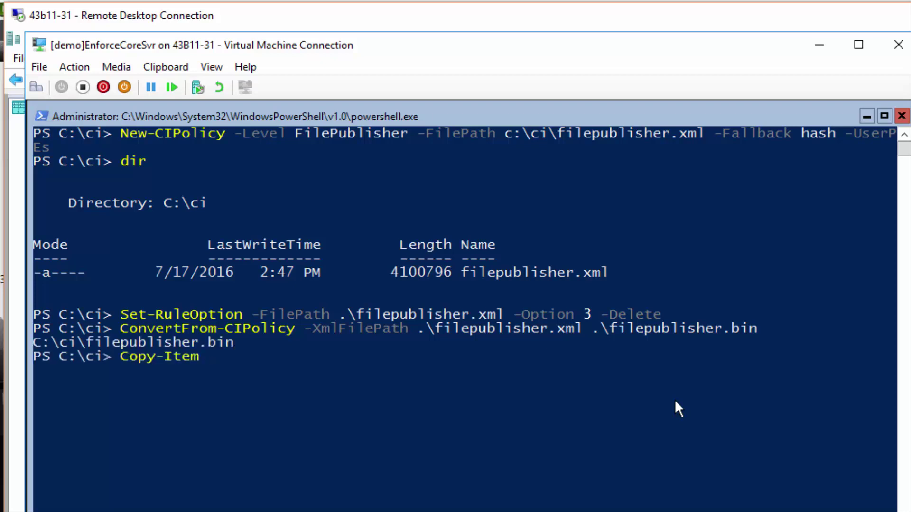
pyautogui.write('.\\filepublisher.bin C:\\Windows\\system32\\CodeIntegrity\\sipoli')
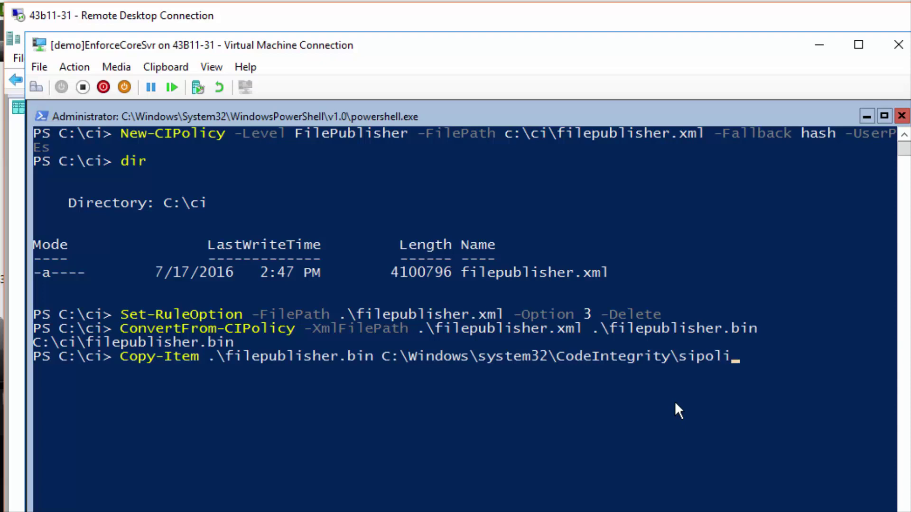
pyautogui.write('cy.p7b')
pyautogui.press('Return')
pyautogui.write('restart-c')
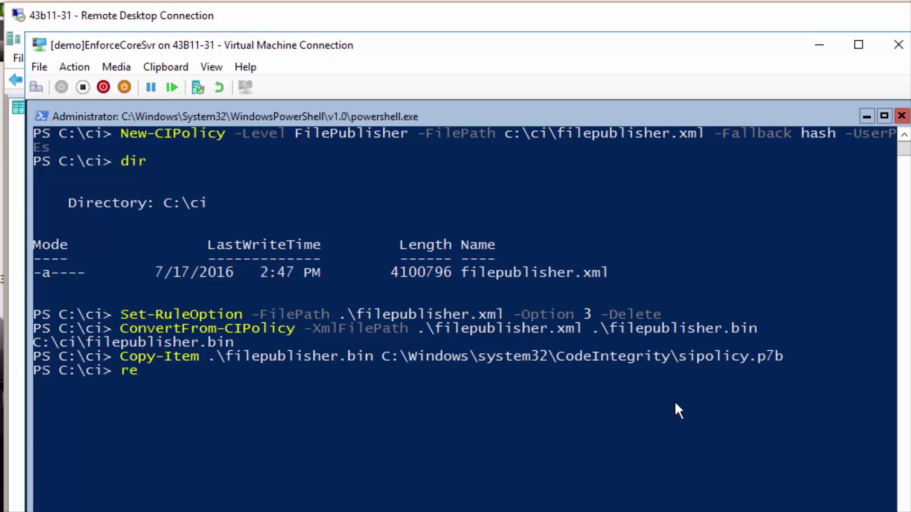
pyautogui.press('Tab')
pyautogui.press('Return')
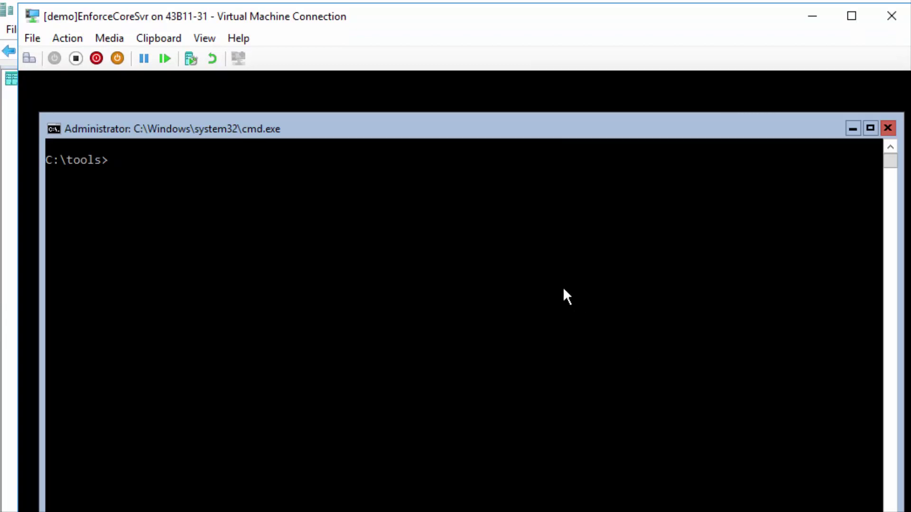
# - Try running ProcessExplorer.zip from C:\tools and dismiss the 'Class not registered' error
pyautogui.click(559, 280)
pyautogui.write('pro')
pyautogui.press('Tab')
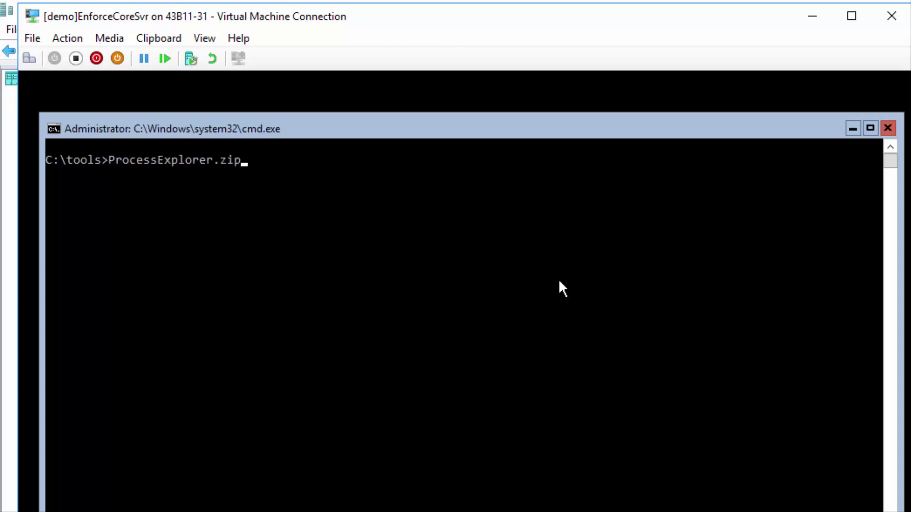
pyautogui.press('Return')
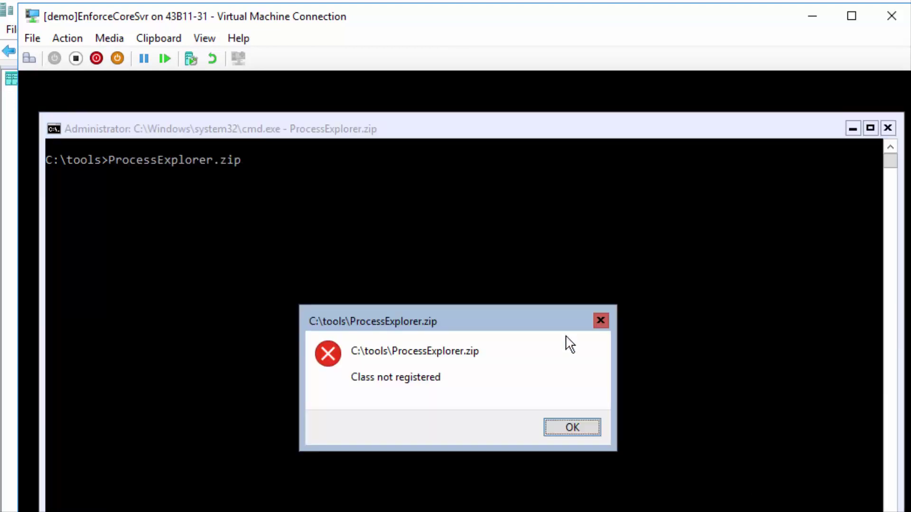
pyautogui.click(568, 436)
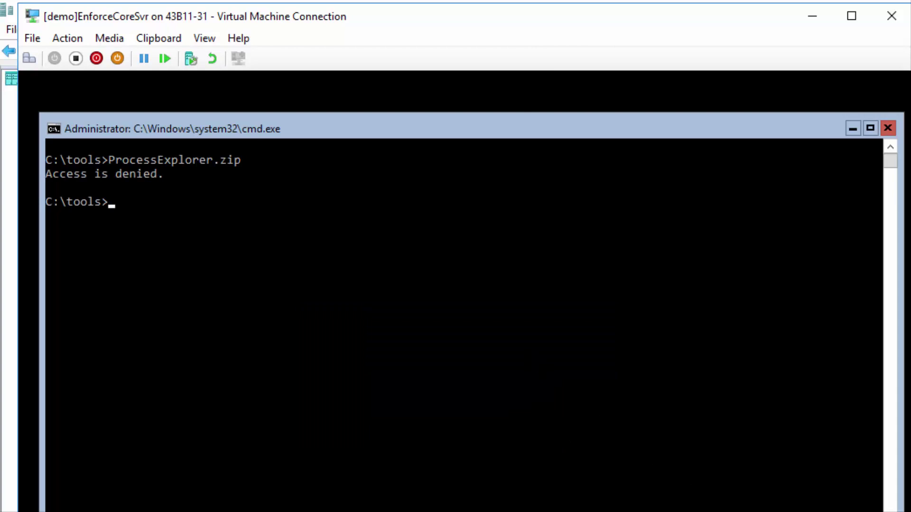